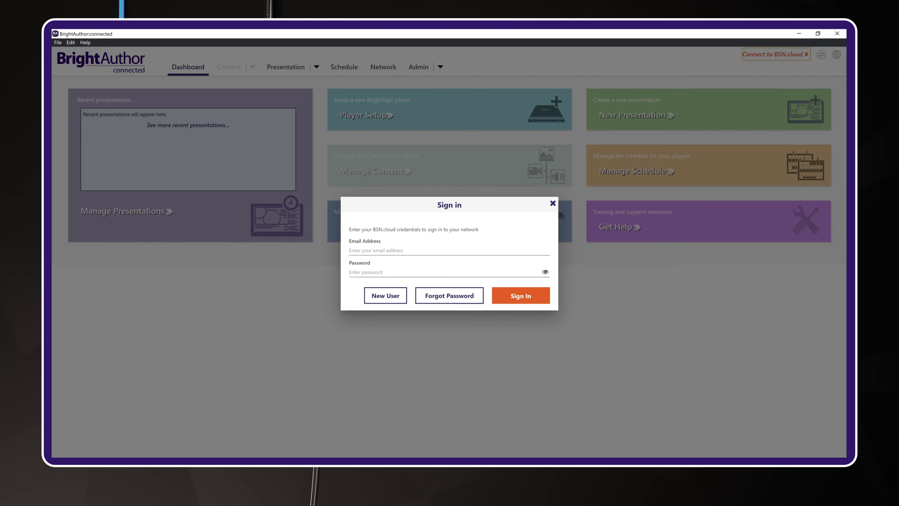
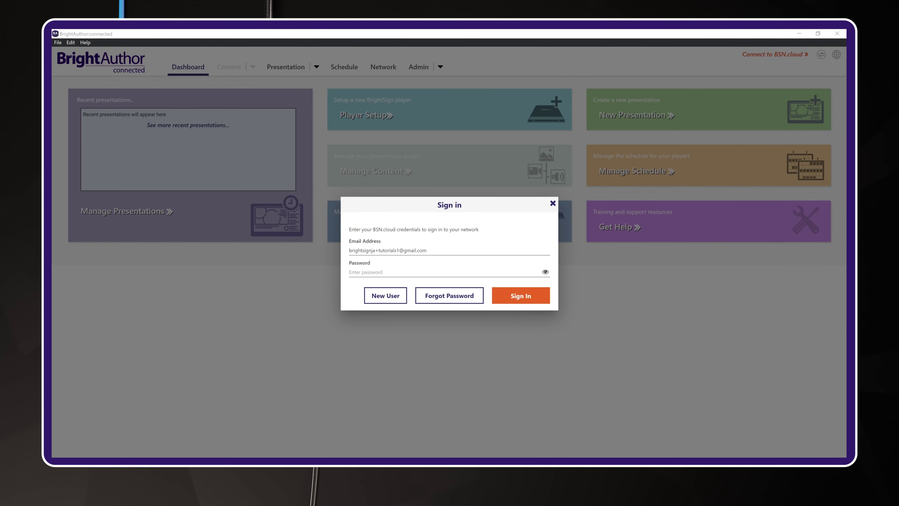
- Sign in to BSN.cloud with the account e-mail and password, then select the BSN-Local-Network network
key(ctrl+v)
key(Return)
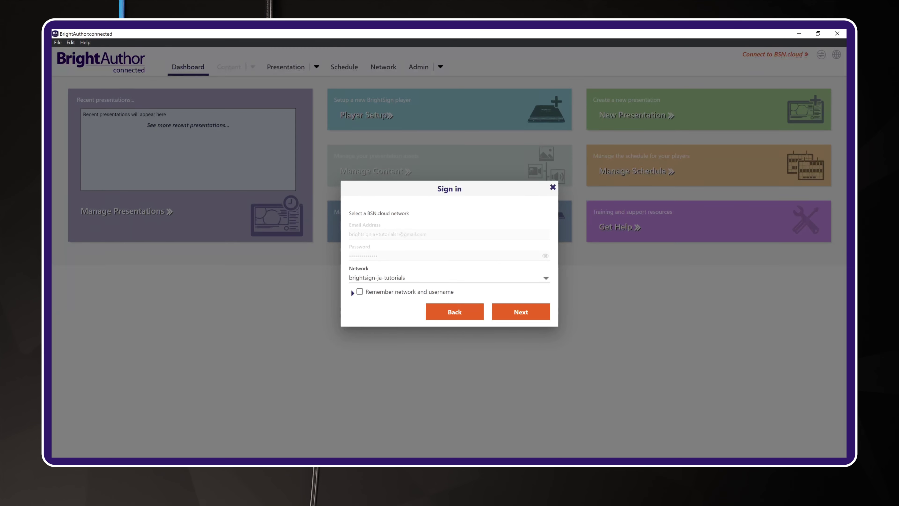
key(alt+Down)
key(Down)
key(Down)
key(Down)
key(Return)
key(Return)
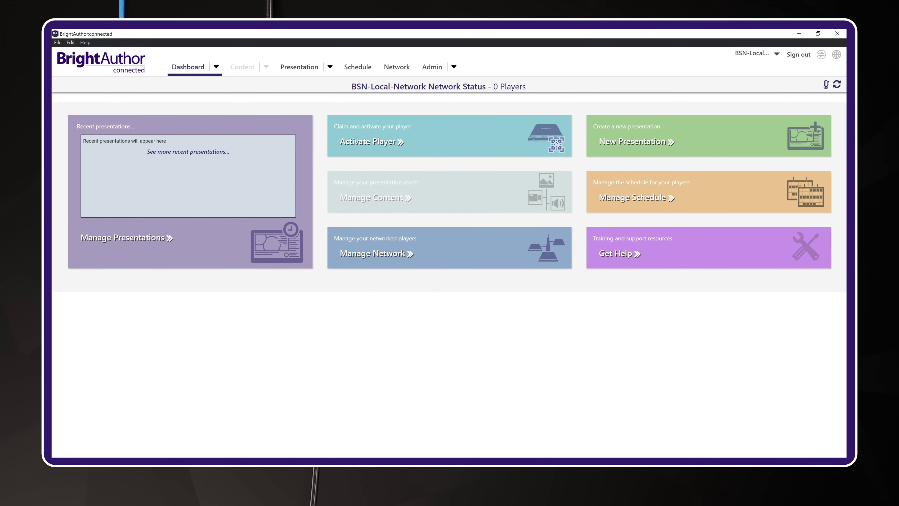
- Go to the Admin page to start a new player setup
click(432, 66)
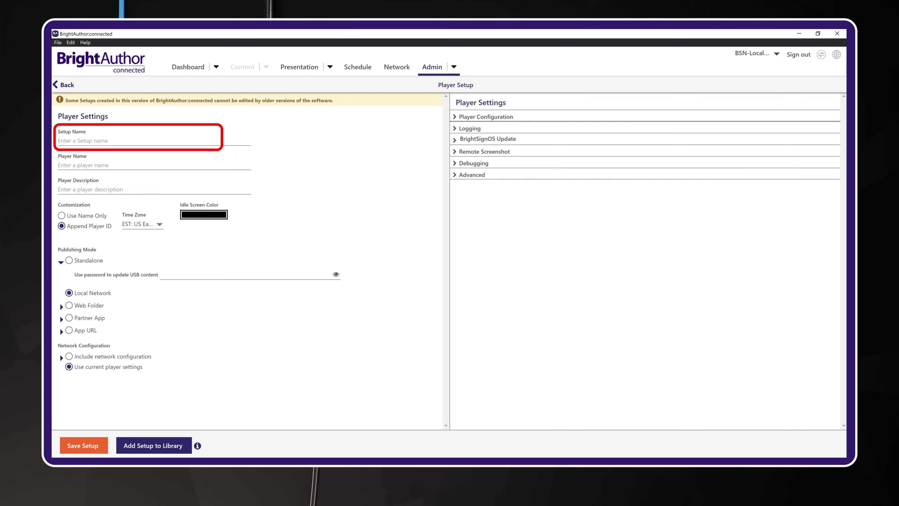
- Name the setup 'Local Network Setup' with player name 'default', keeping EST: US Eastern Time
click(142, 140)
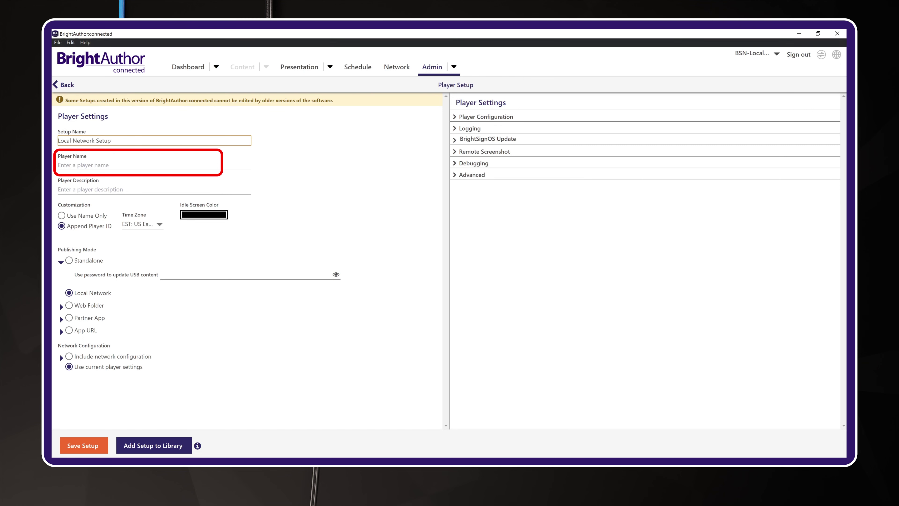
click(60, 165)
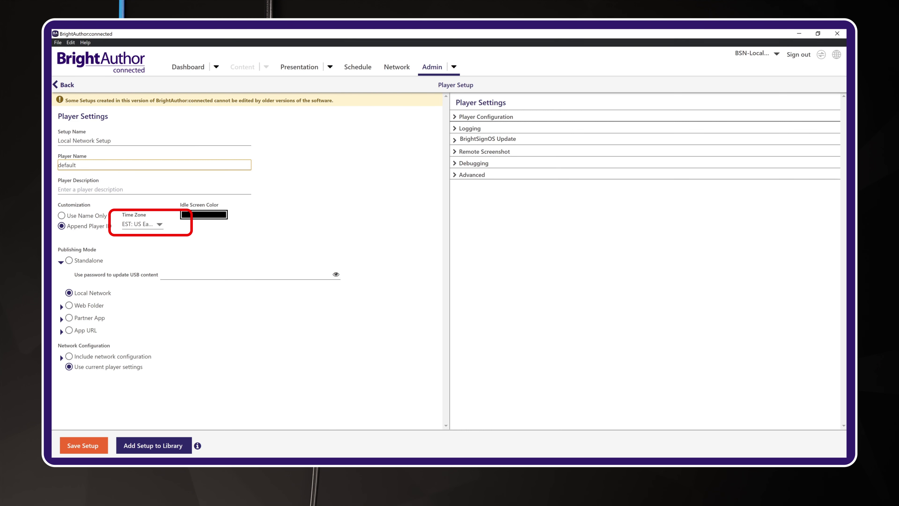
click(142, 224)
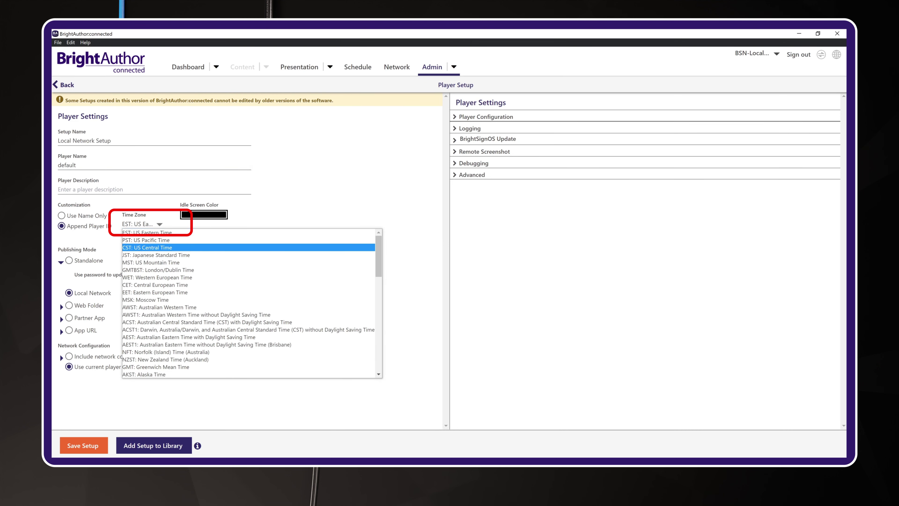
key(Up)
key(Up)
key(Return)
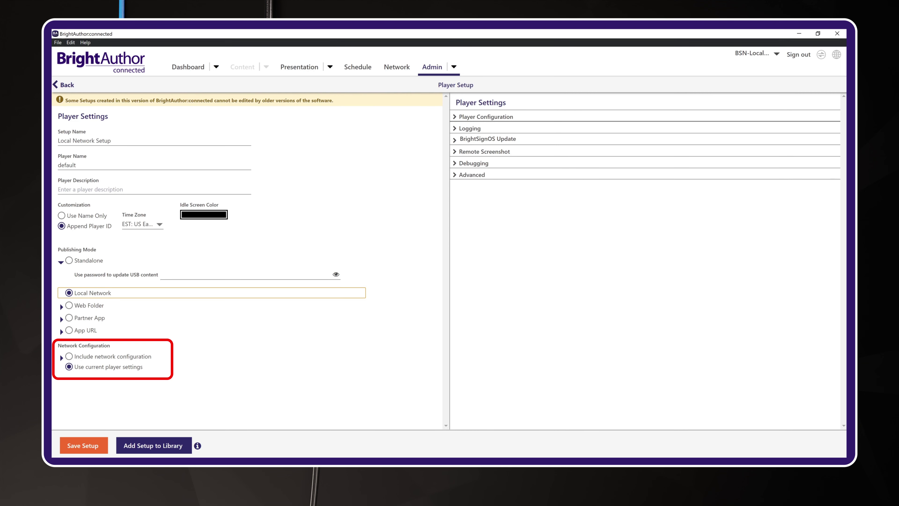
key(Tab)
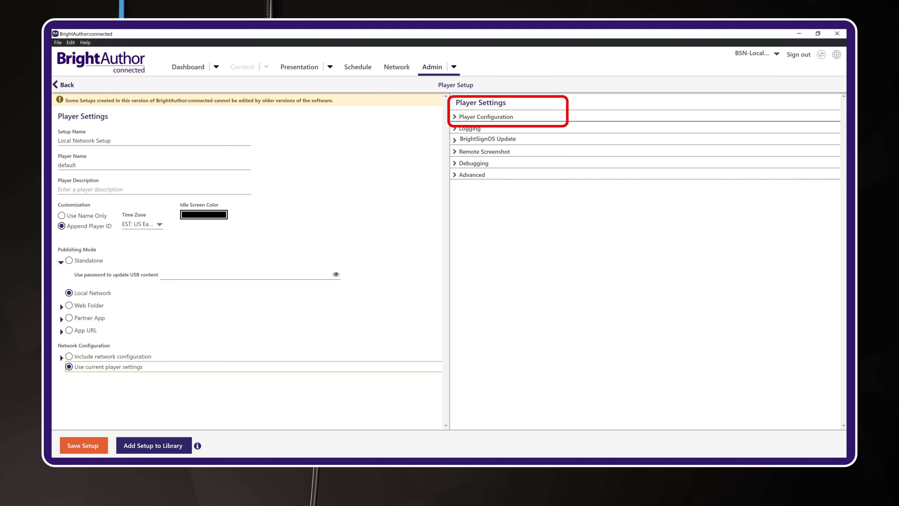
- Expand the Player Configuration options to review them before adding the setup to the library
click(485, 117)
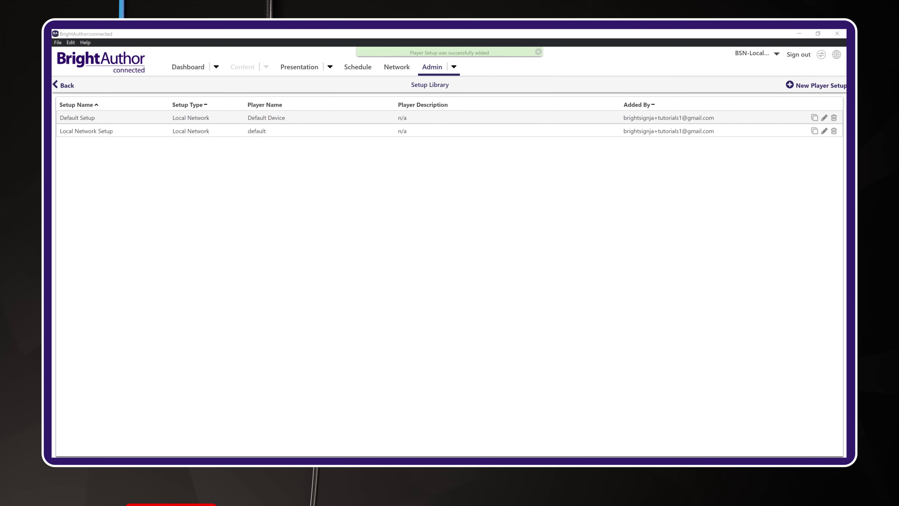
- Provision player serial USD39H001343 as 'XT1145 Demo Player' with description 'Demo Content'
click(432, 67)
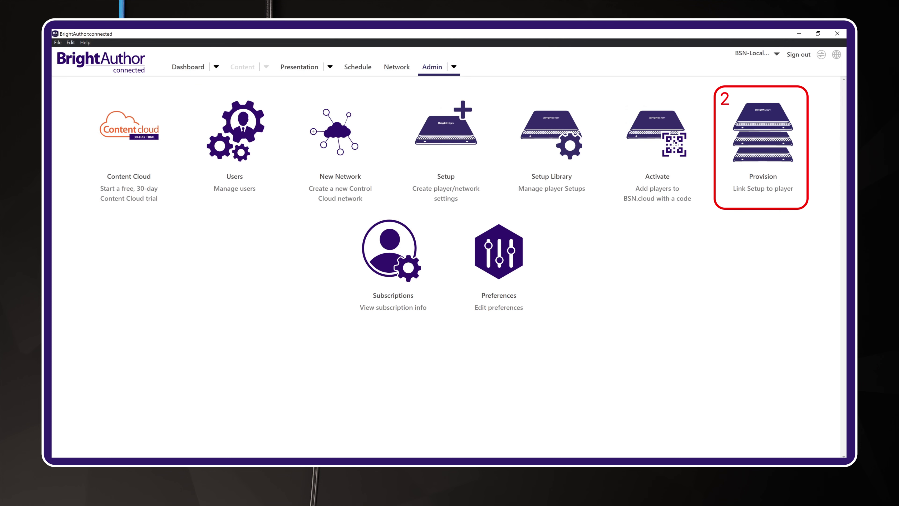
click(763, 134)
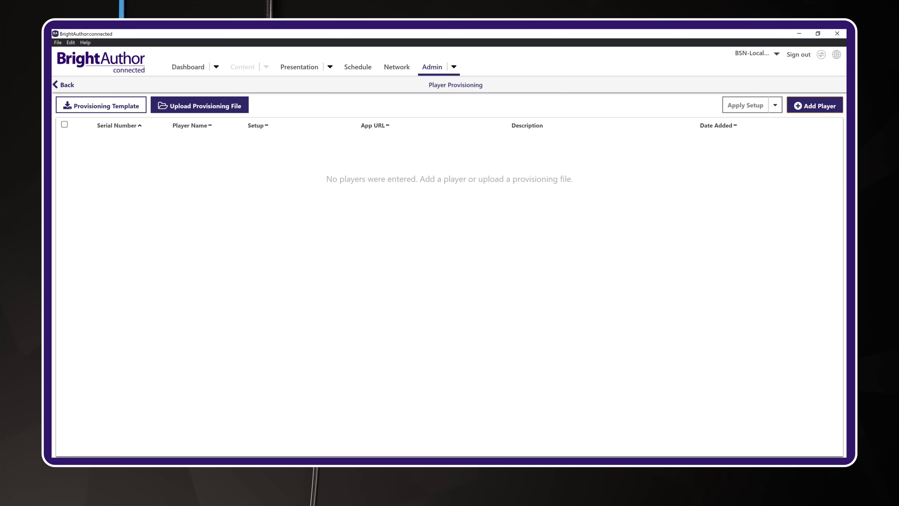
text(USD39H001343)
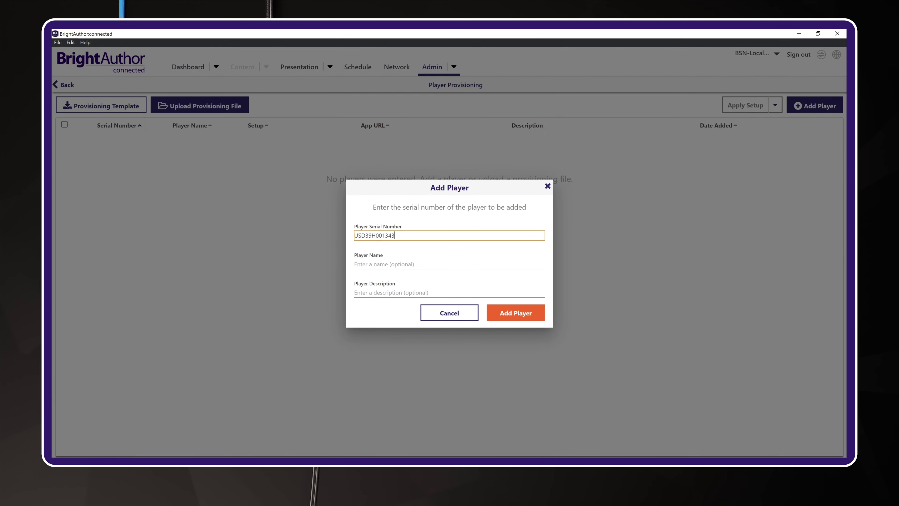
key(Tab)
text(XT)
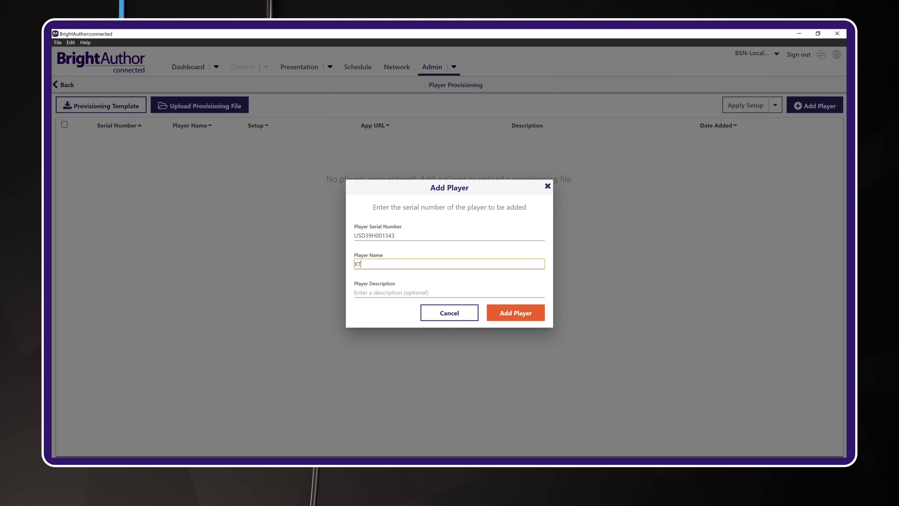
text(1145 Demo Player)
key(Tab)
text(Demo Content)
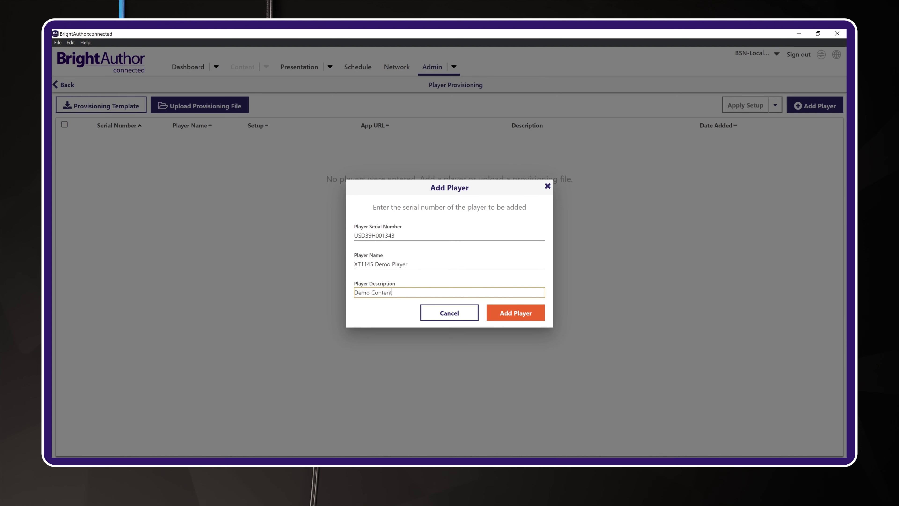
key(Tab)
key(Return)
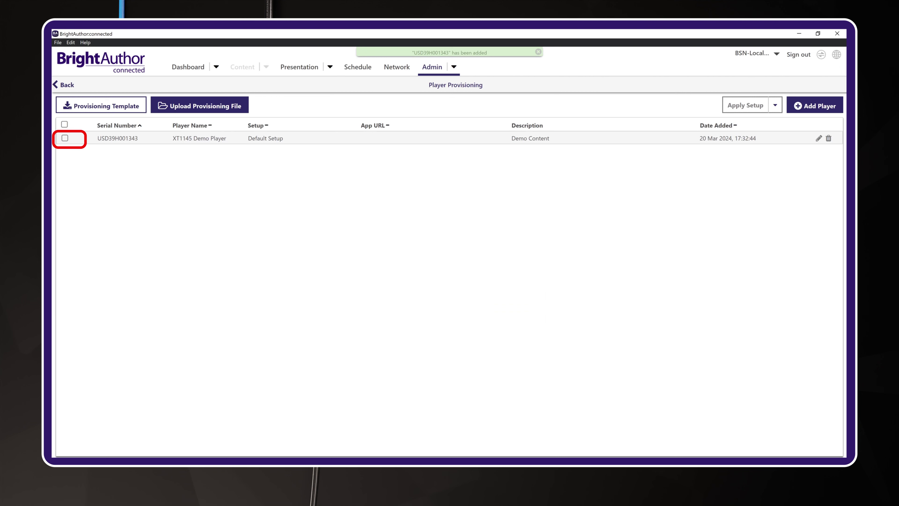
- Apply Local Network Setup to the selected XT1145 Demo Player entry
click(65, 138)
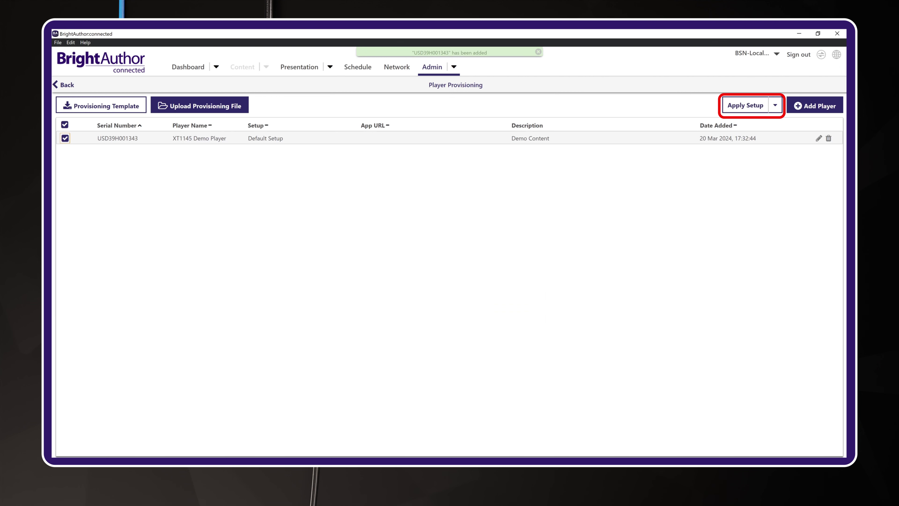
click(745, 105)
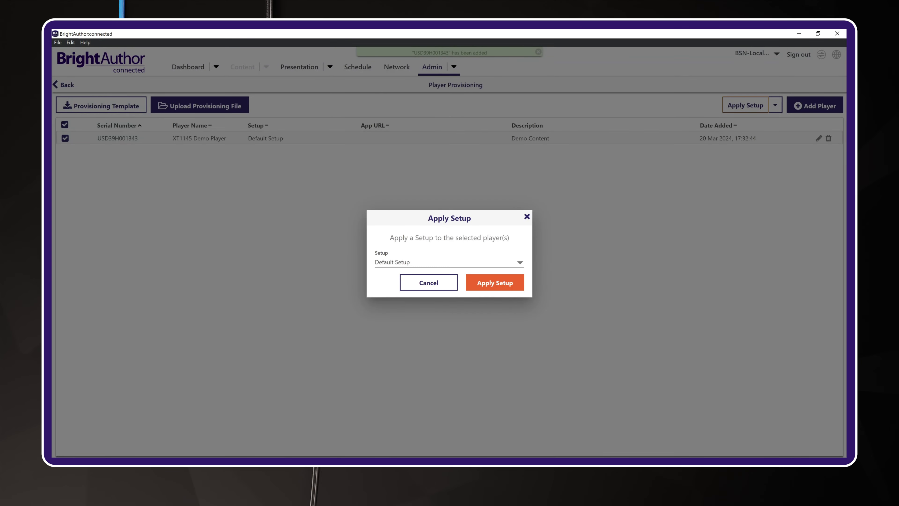
click(449, 263)
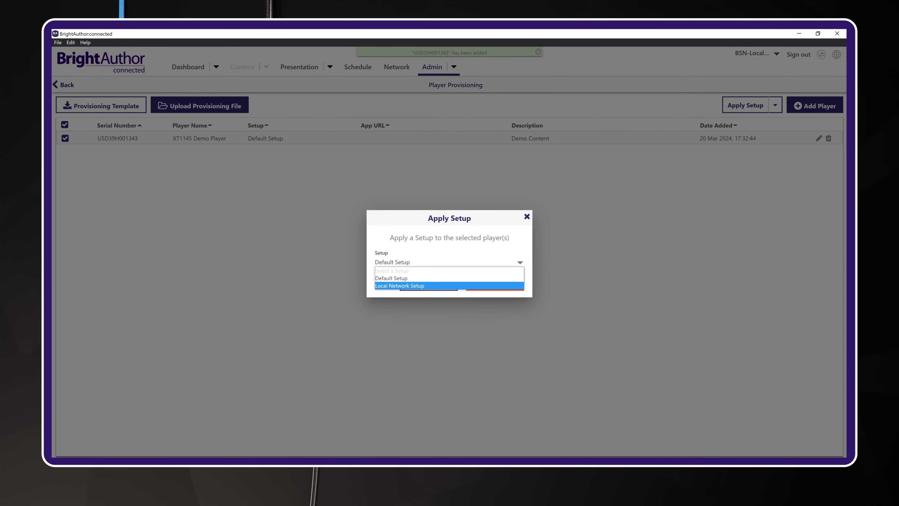
click(399, 285)
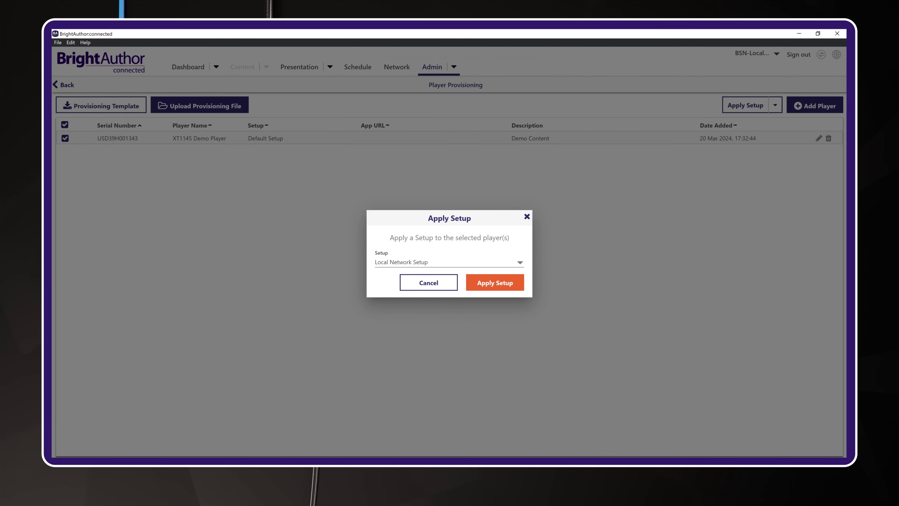
click(495, 282)
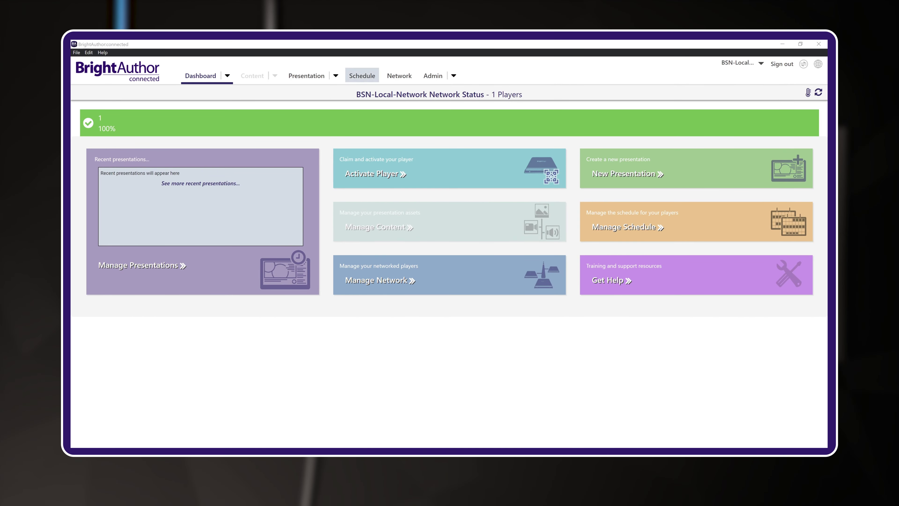
- On the Schedule page, switch the destination type to Local Network
click(362, 76)
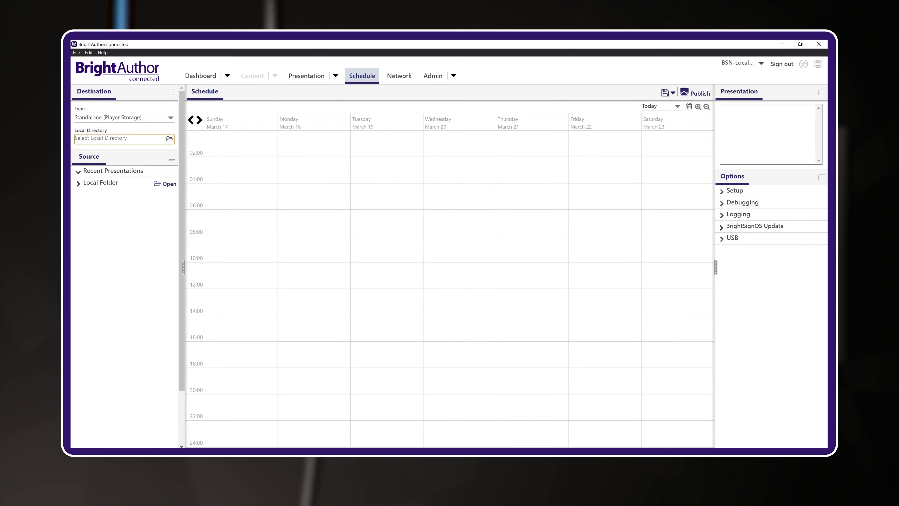
key(alt+Down)
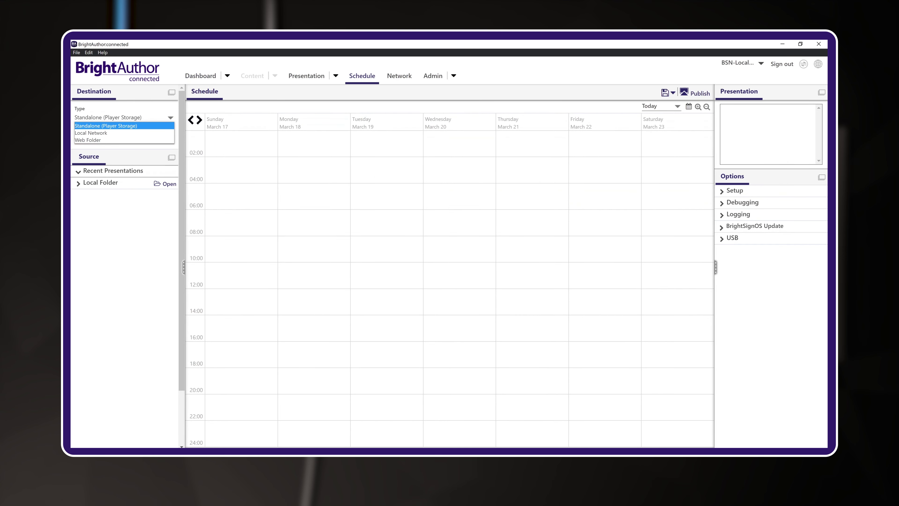
key(Down)
key(Return)
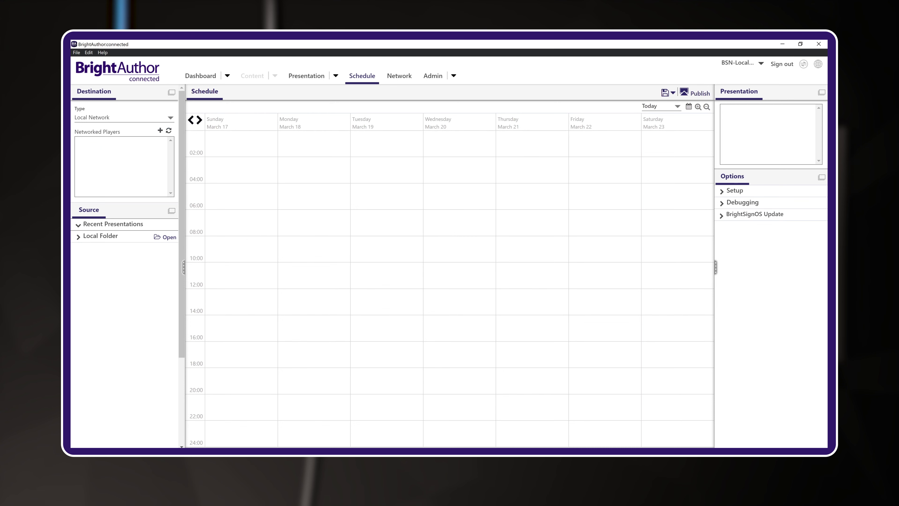
- Add the networked player at IP address 192.168.30.165
key(Tab)
key(Return)
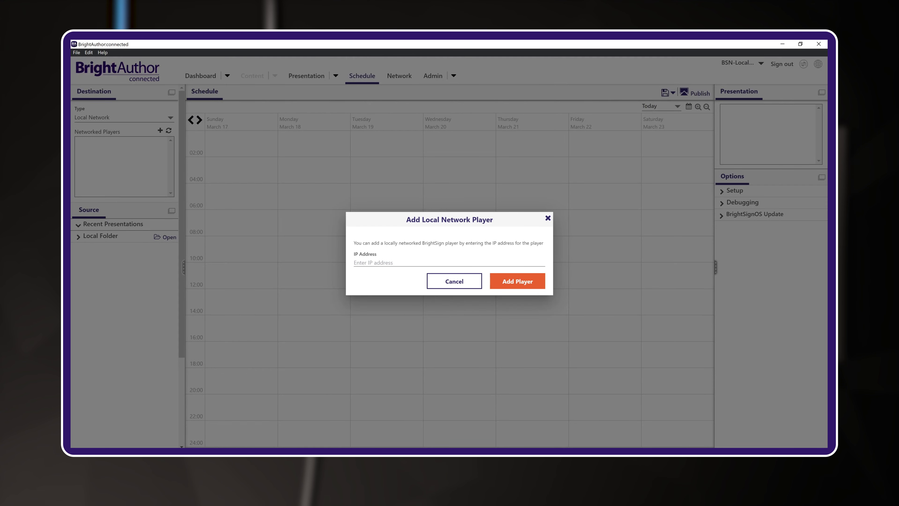
click(354, 262)
text(192.168)
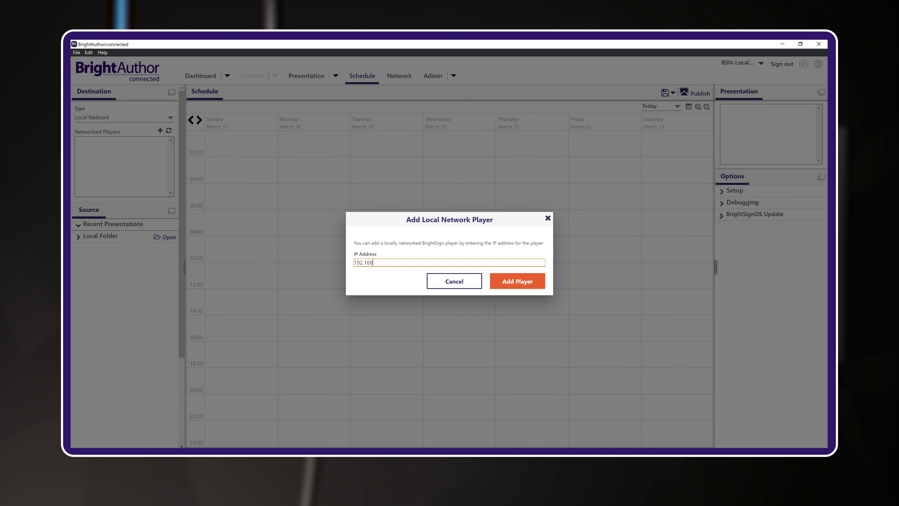
text(.30.165)
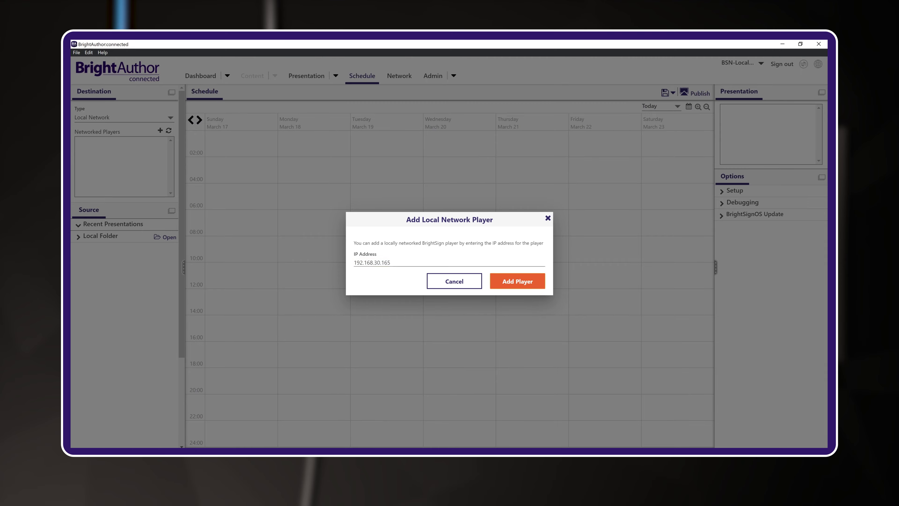
key(Return)
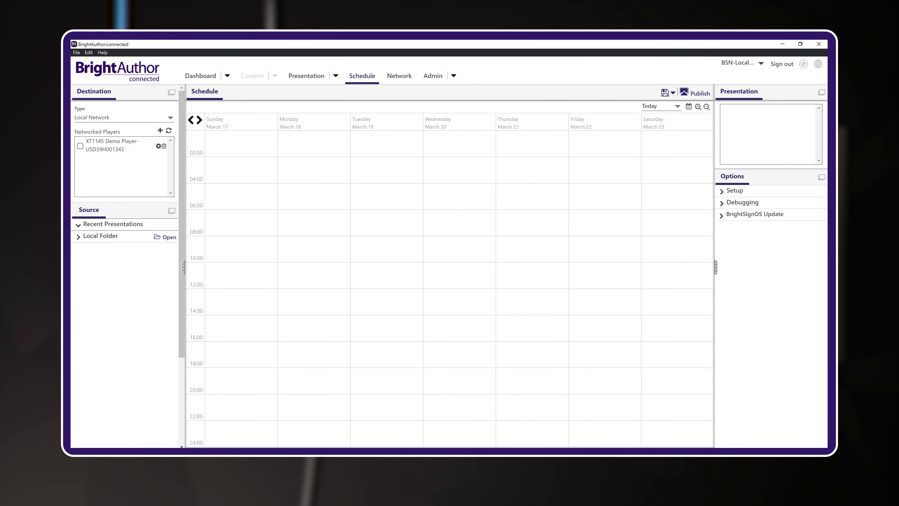